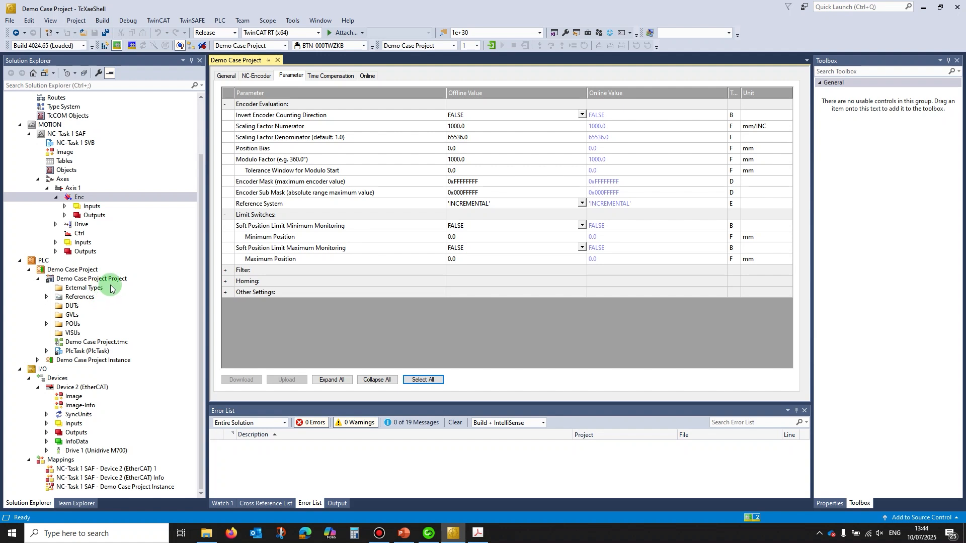
Step: Calculate 2 to the power of 19 in the scientific Calculator, moved clear of the encoder's offline values
click(115, 47)
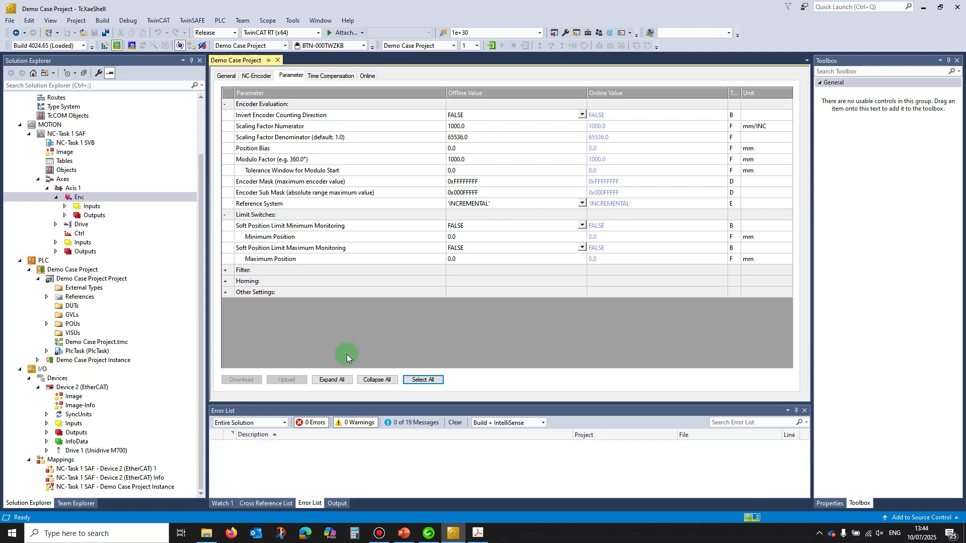
click(354, 534)
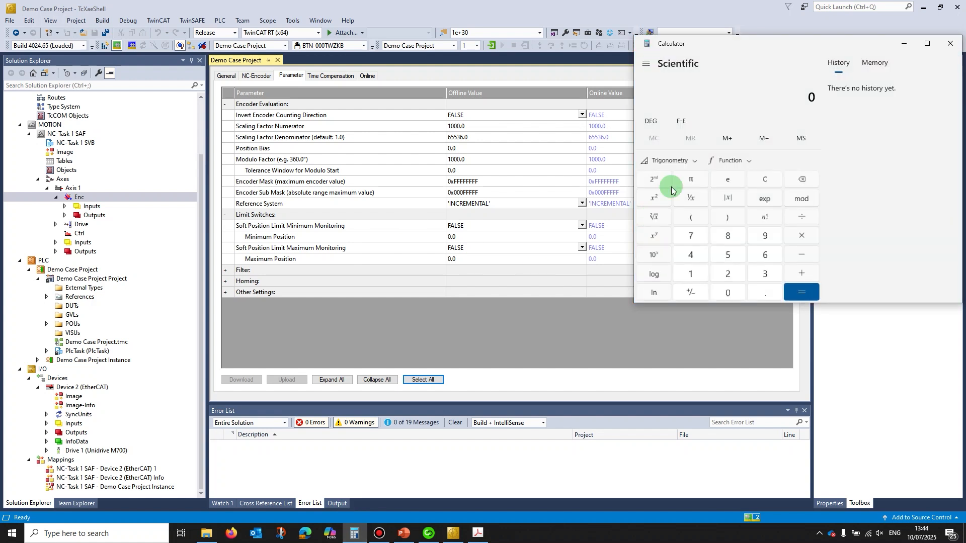
drag(755, 56, 539, 135)
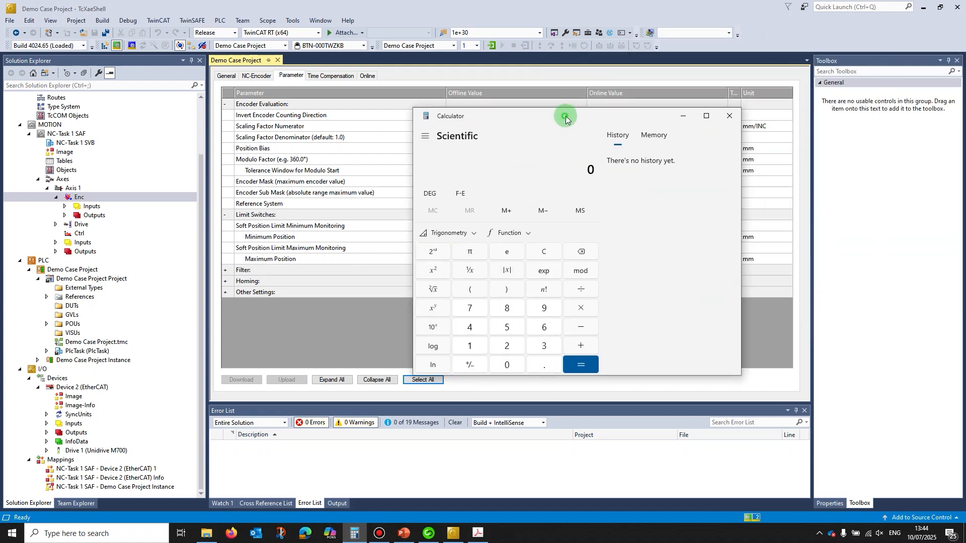
drag(566, 111, 720, 93)
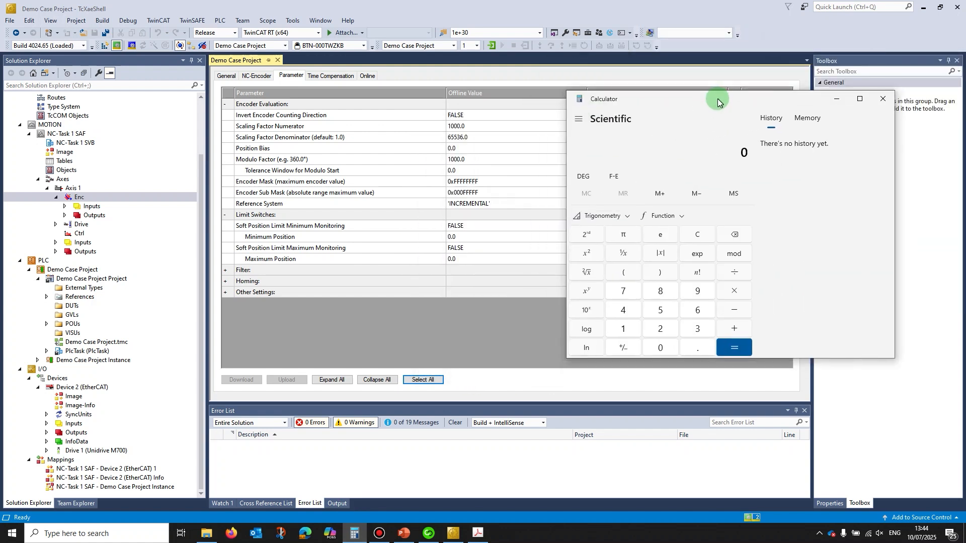
click(661, 330)
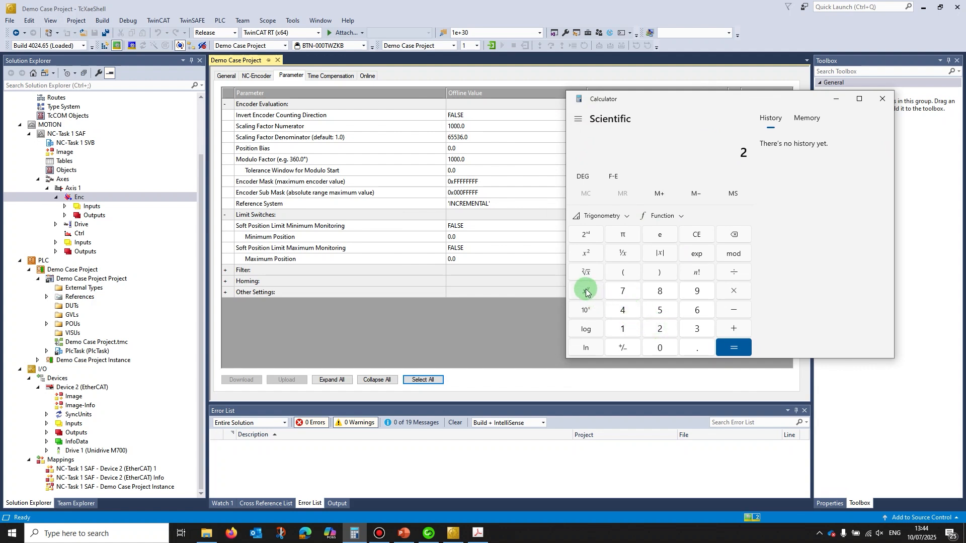
click(622, 327)
click(690, 288)
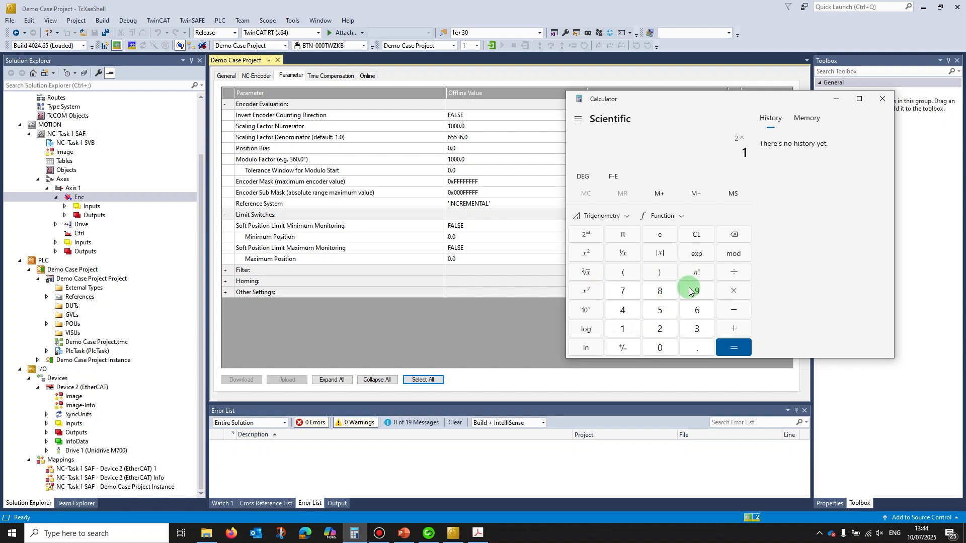
click(746, 345)
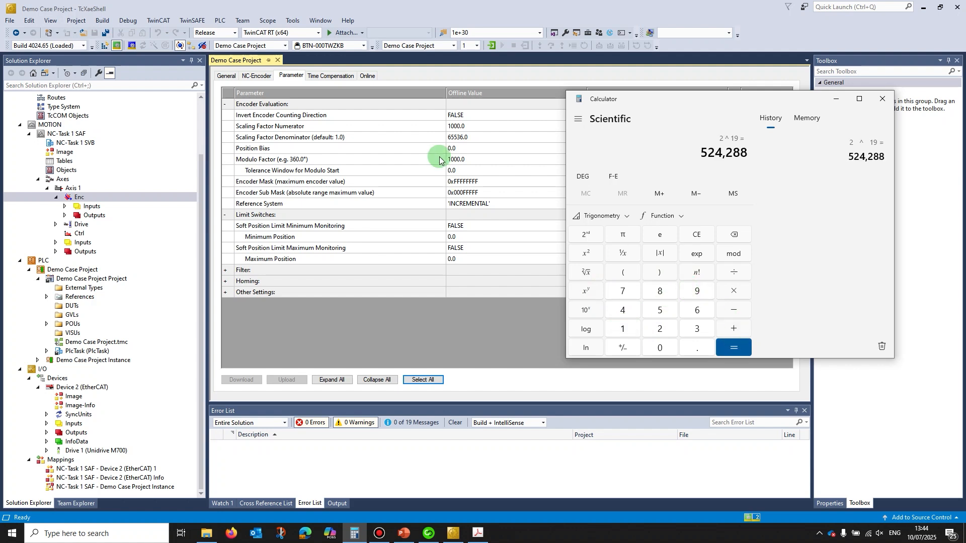
Step: Set the offline Scaling Factor Denominator of Axis 1's encoder to 524288
click(467, 137)
click(467, 137)
drag(472, 137, 438, 137)
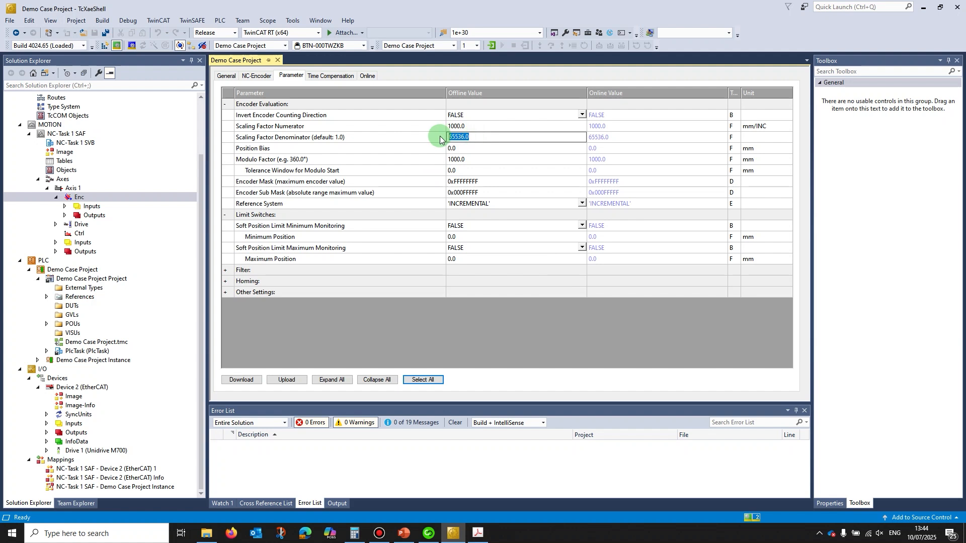
text(524288)
click(444, 138)
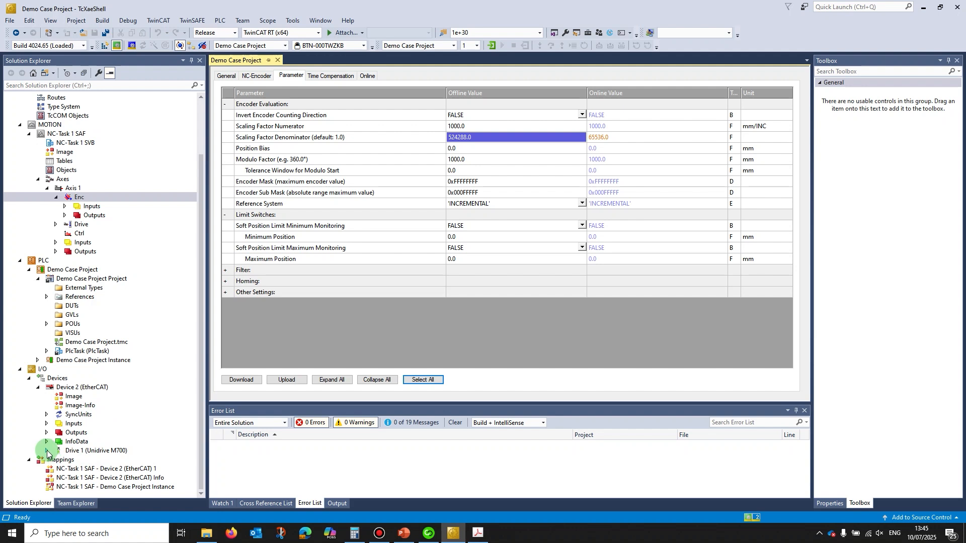
Step: Start a new startup entry for Drive 1 (Unidrive M700) with hex index 2003 and enable Complete Access to unlock the sub-index
double_click(81, 451)
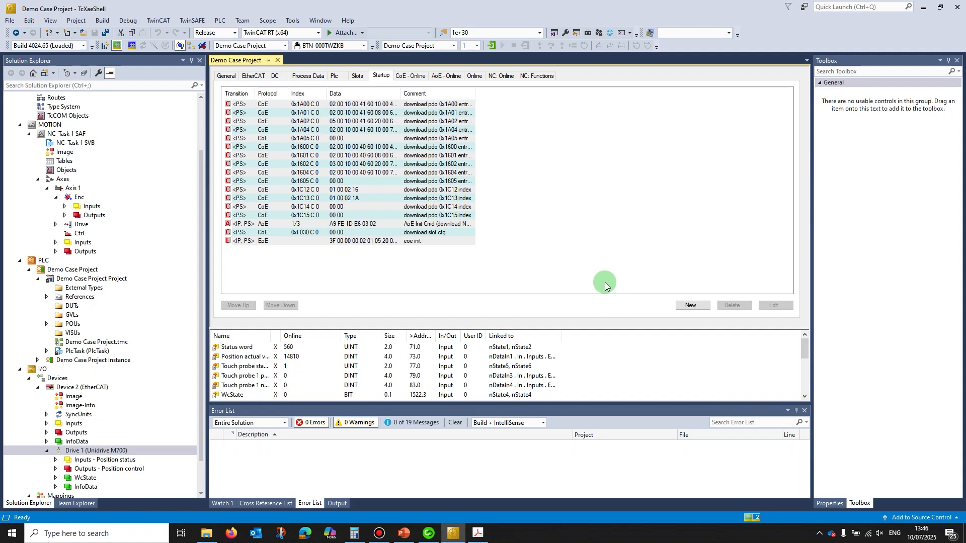
click(693, 306)
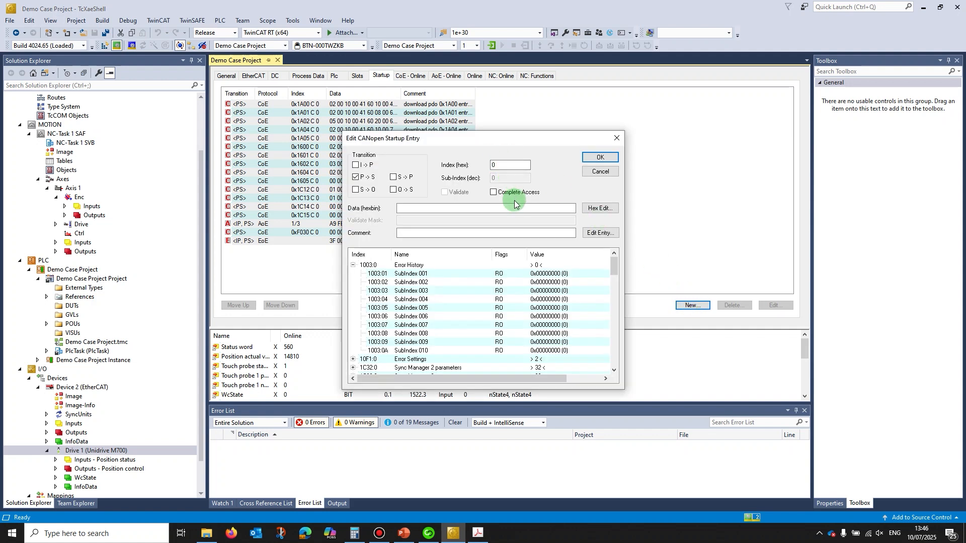
double_click(506, 165)
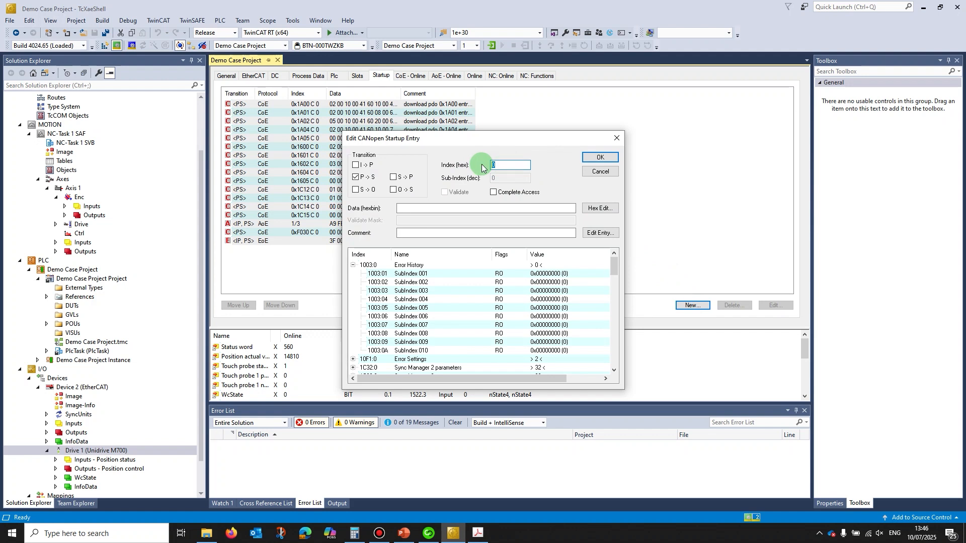
text(20)
click(512, 168)
text(03)
click(493, 194)
click(519, 298)
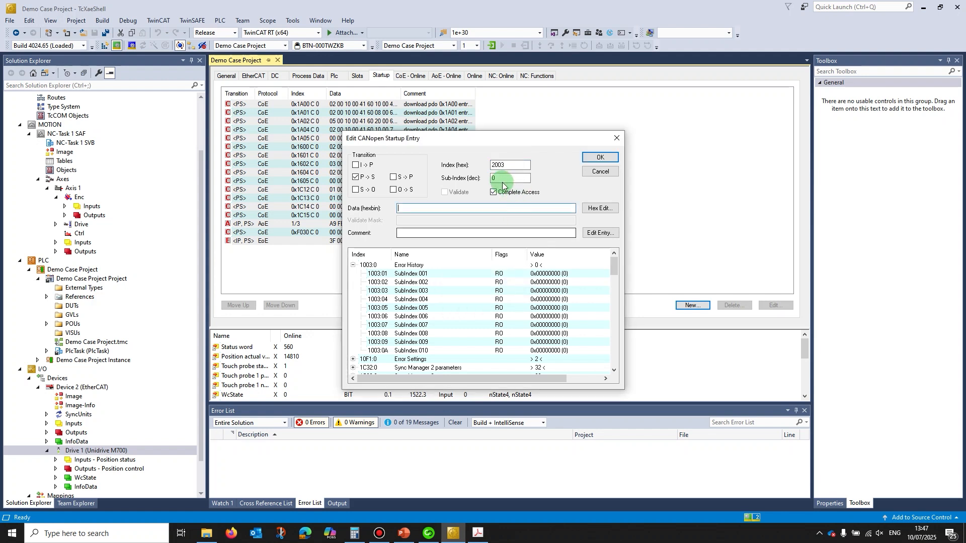
Step: Set the startup entry's decimal sub-index to 57 and disable Complete Access
click(495, 179)
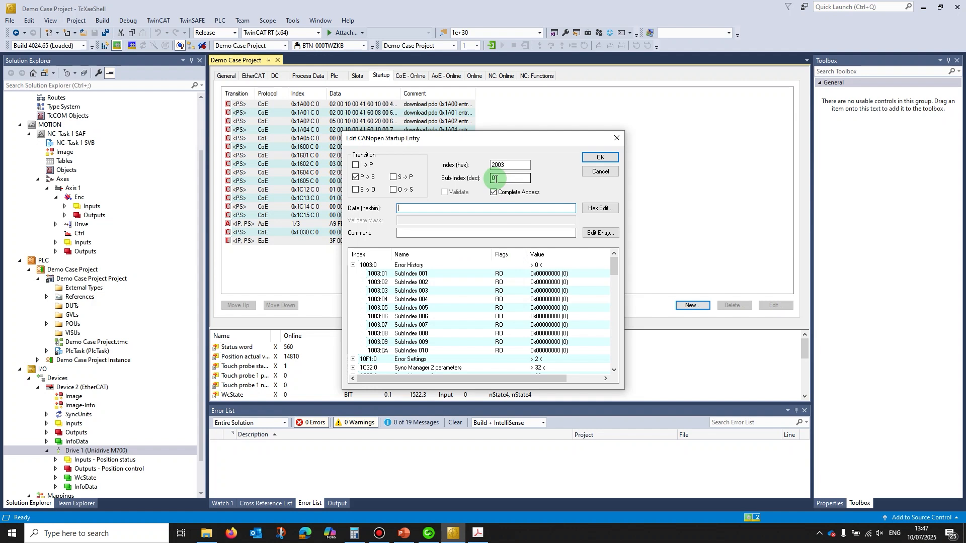
double_click(501, 181)
text(57)
click(493, 192)
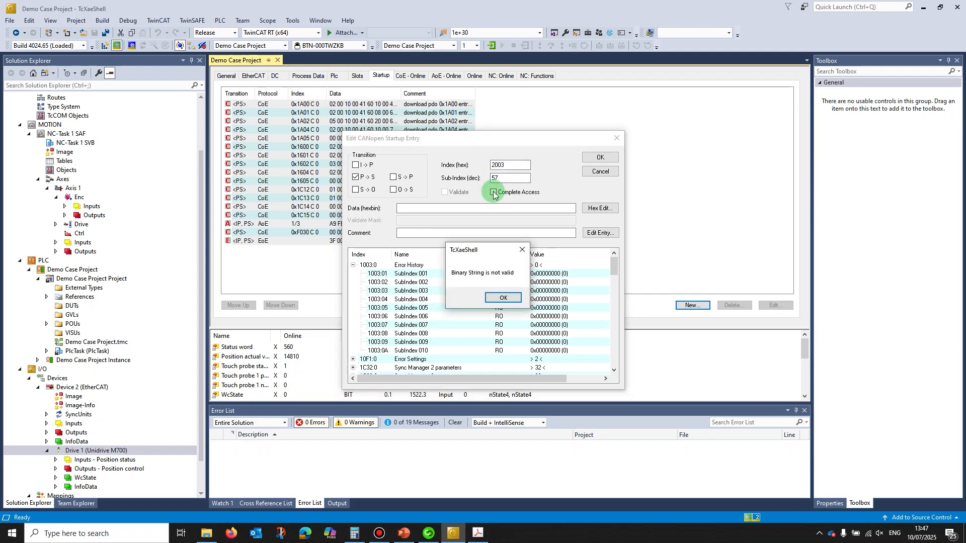
click(503, 296)
Step: Convert decimal 13 to hexadecimal in Calculator's Programmer mode for the startup entry's data
click(442, 210)
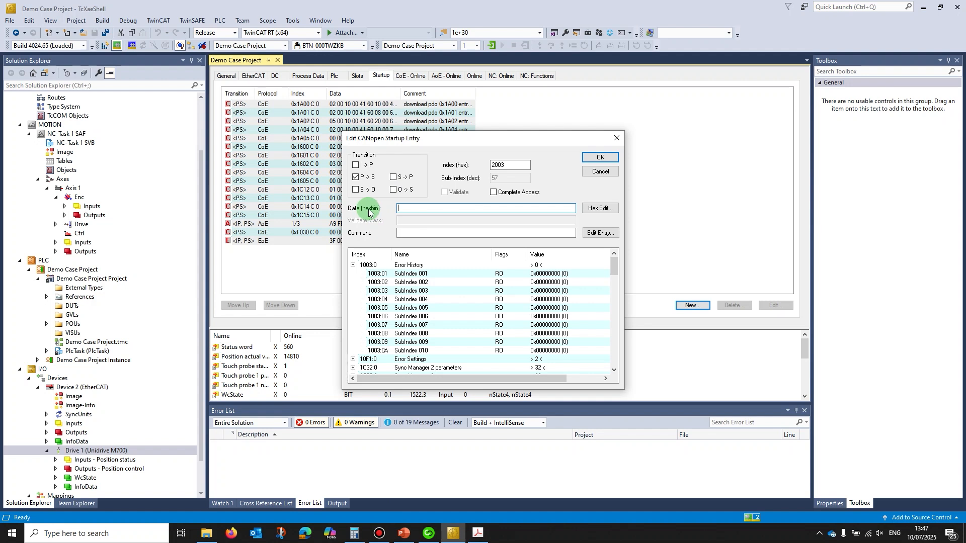
click(353, 535)
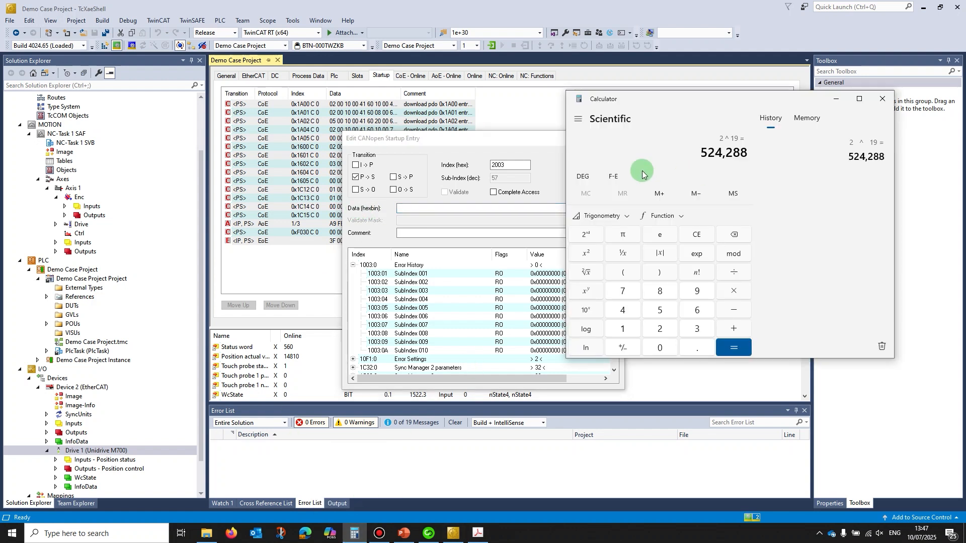
click(578, 119)
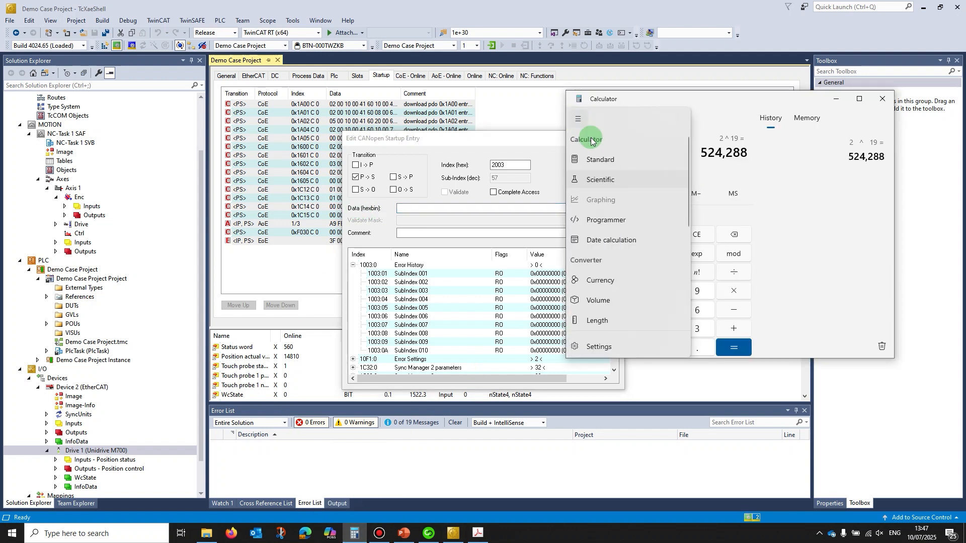
click(606, 220)
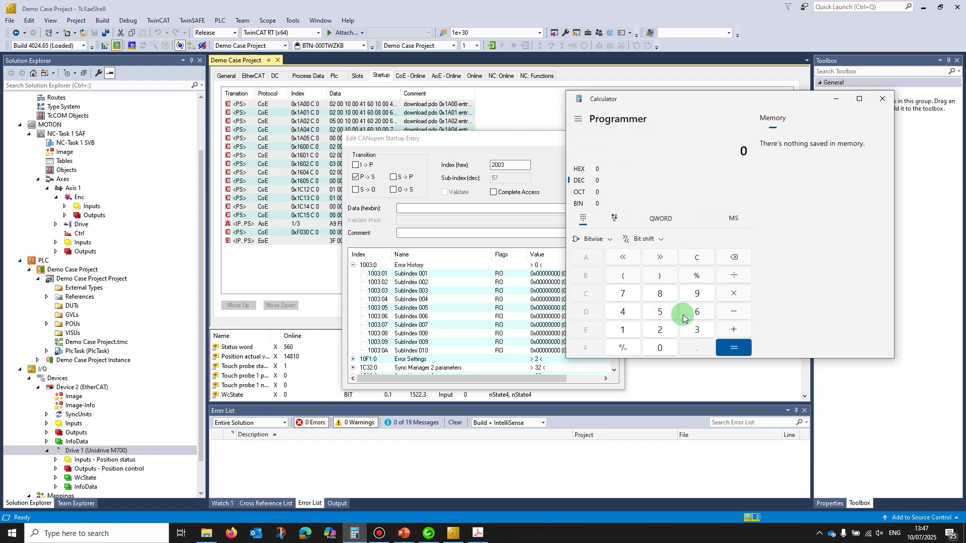
click(626, 331)
click(697, 329)
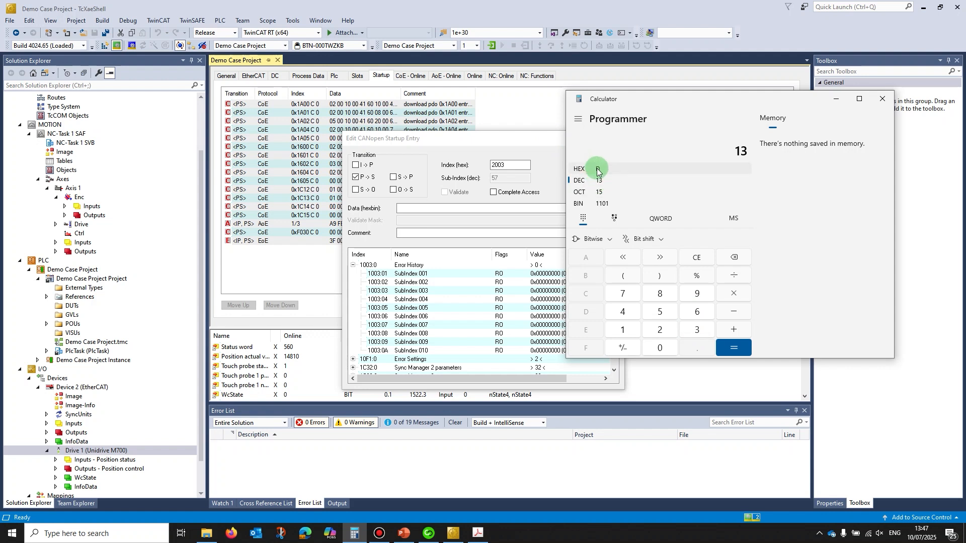
Step: Give the startup entry the hex data 0D and the comment "Turns Bits", and add it to the startup list
click(403, 209)
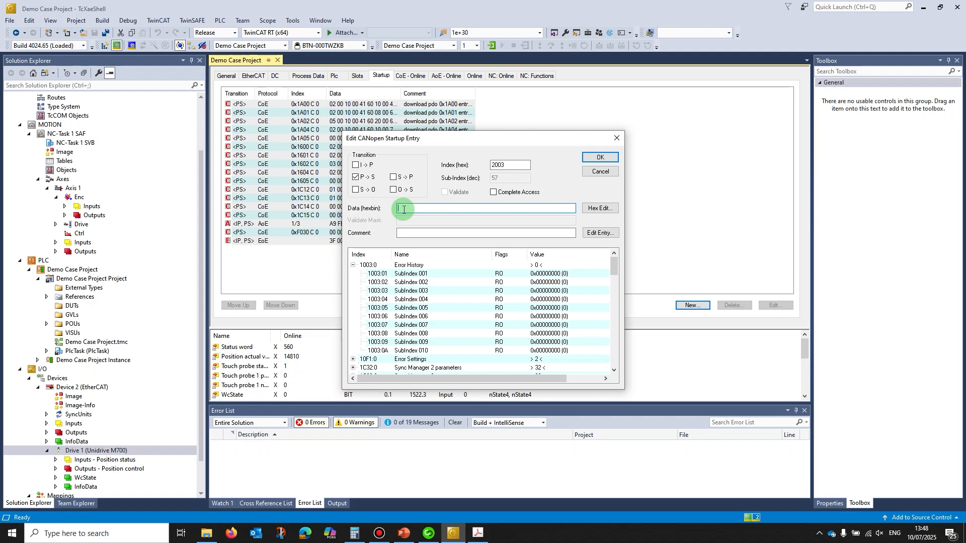
text(0D)
click(461, 231)
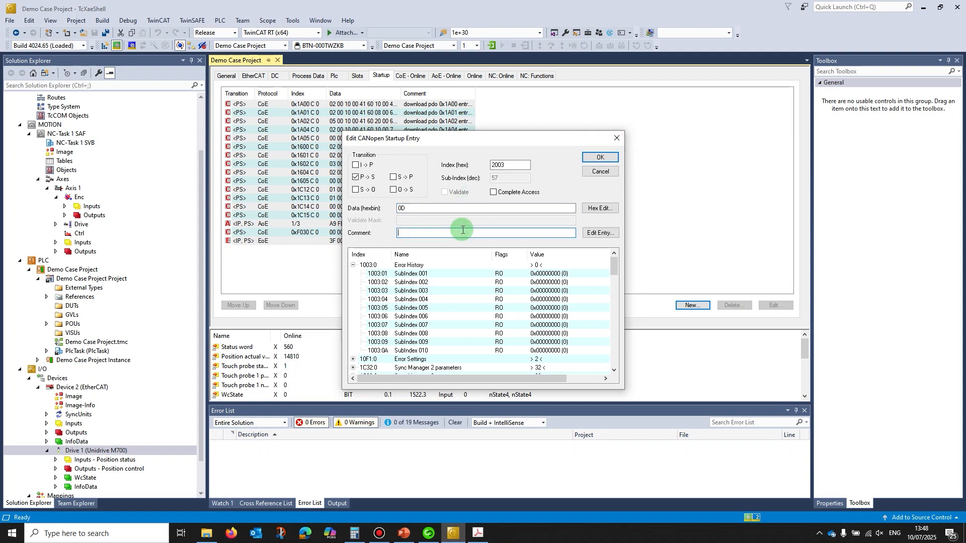
text(Turns B)
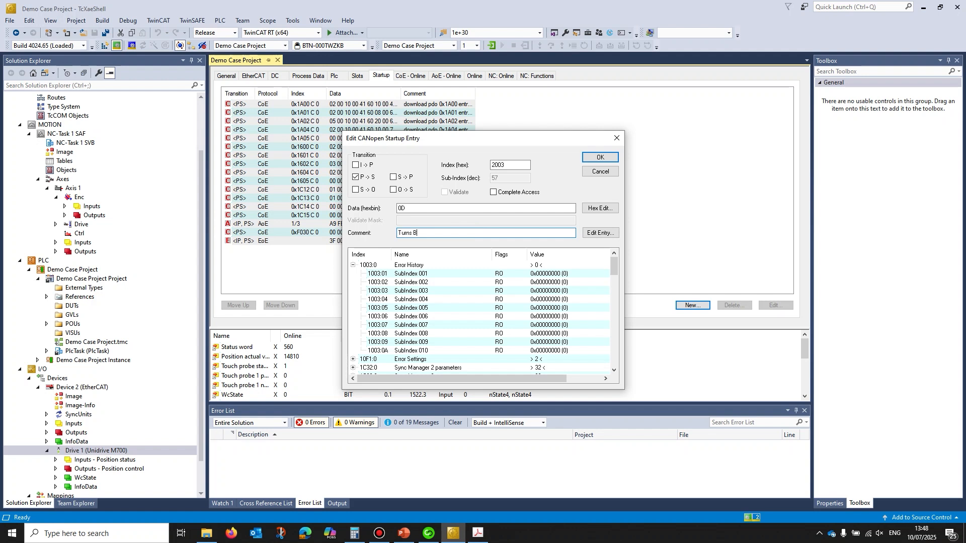
text(its)
click(606, 160)
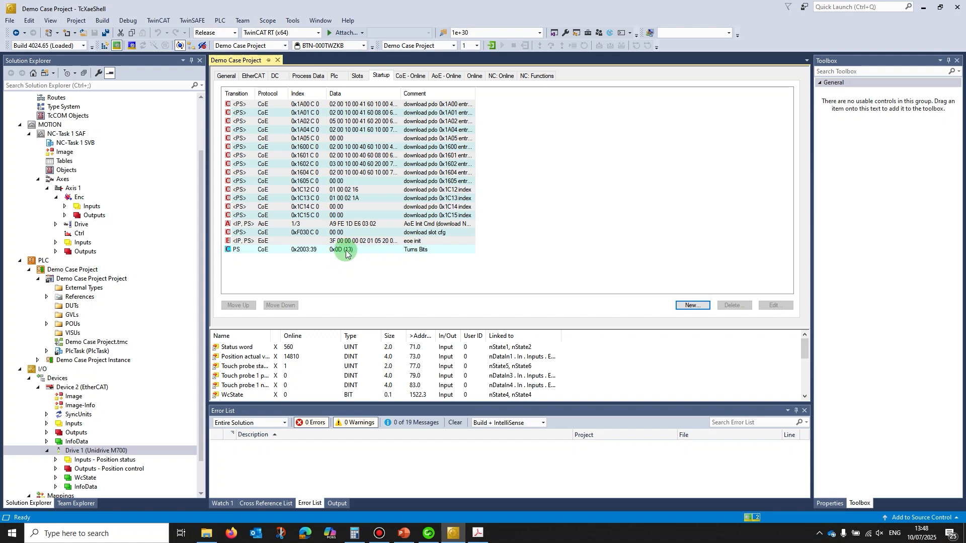
Step: Activate the Demo Case Project configuration with PLC boot project autostart and restart TwinCAT in Run Mode
click(104, 47)
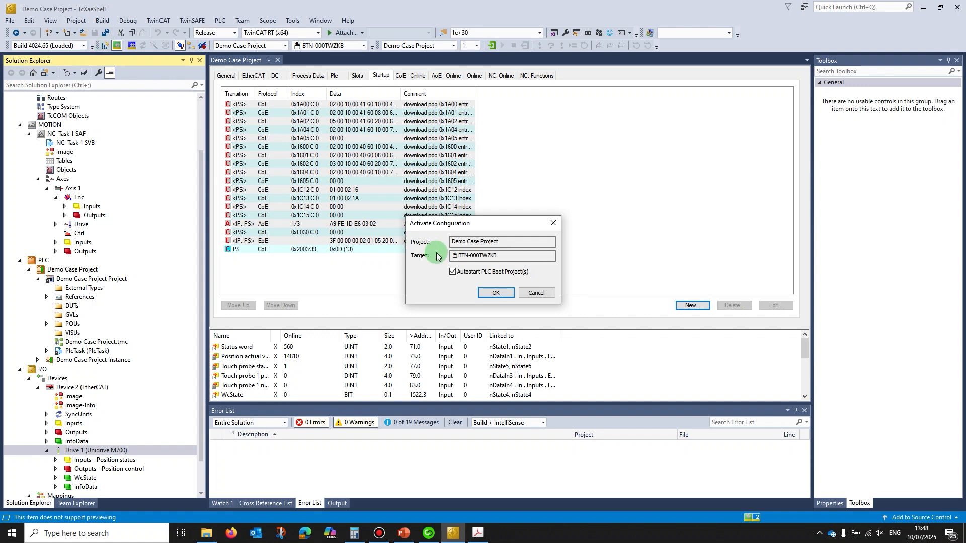
click(495, 292)
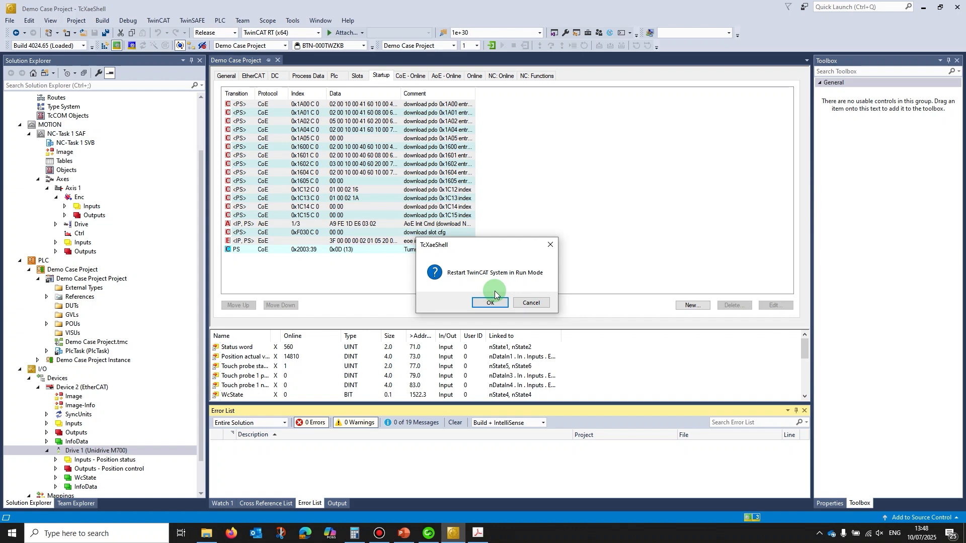
click(487, 304)
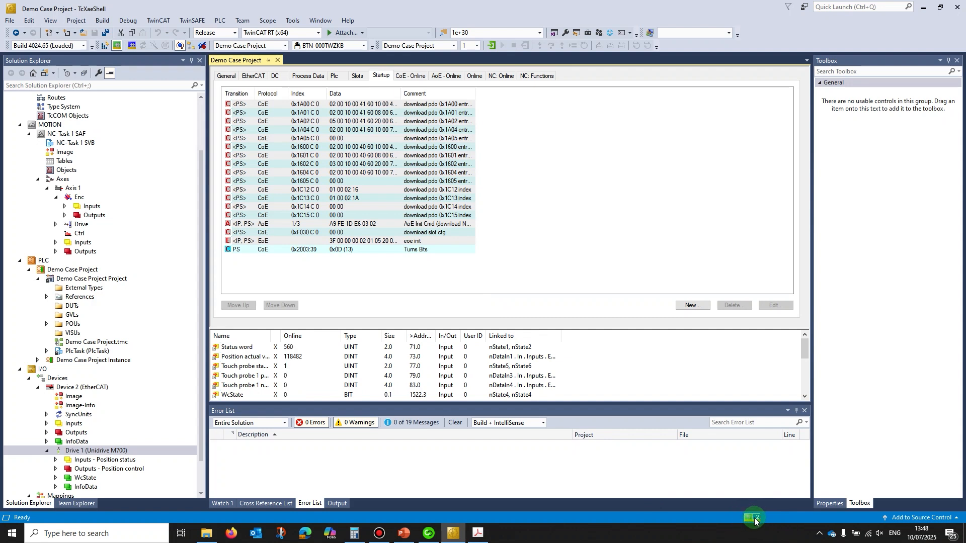
Step: Check P1 Normalisation Turns (03.057) in Connect's Menu 03 Speed Control and Position Feedback parameters, and return to the TwinCAT project
click(428, 534)
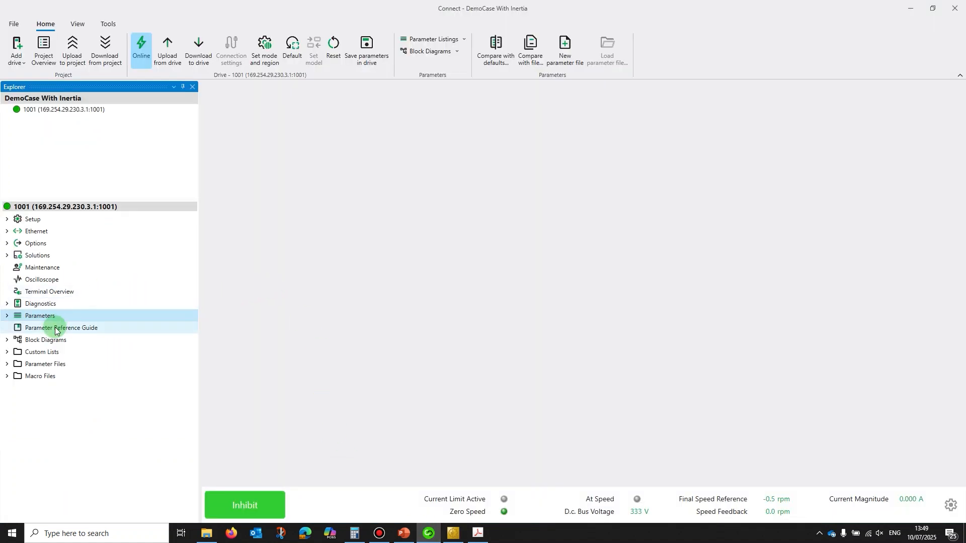
click(7, 316)
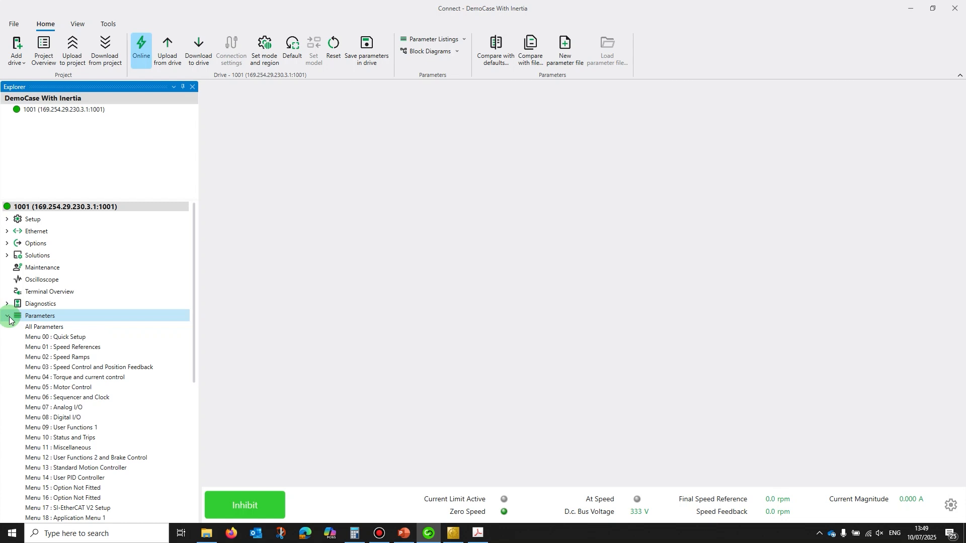
click(86, 368)
scroll(400, 375, down, 7)
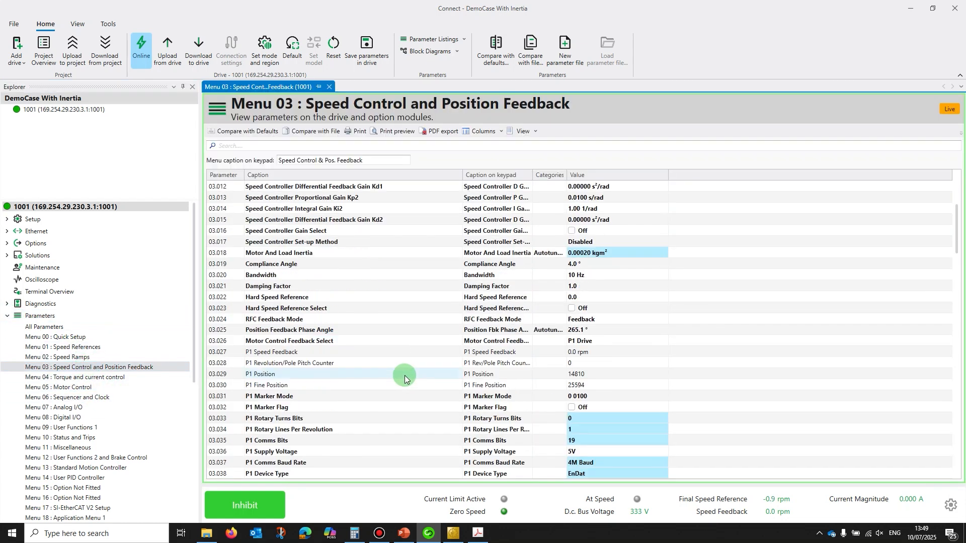
scroll(405, 379, down, 9)
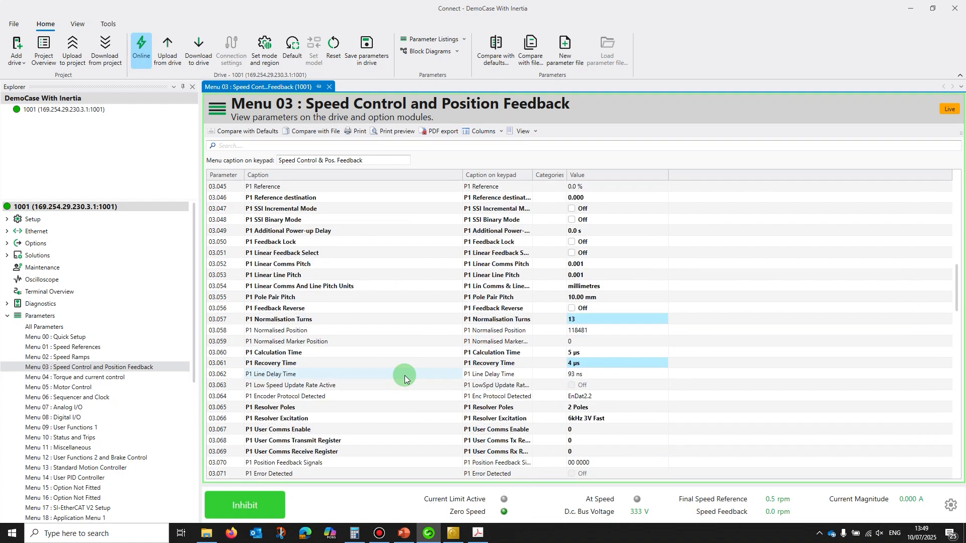
scroll(405, 379, up, 2)
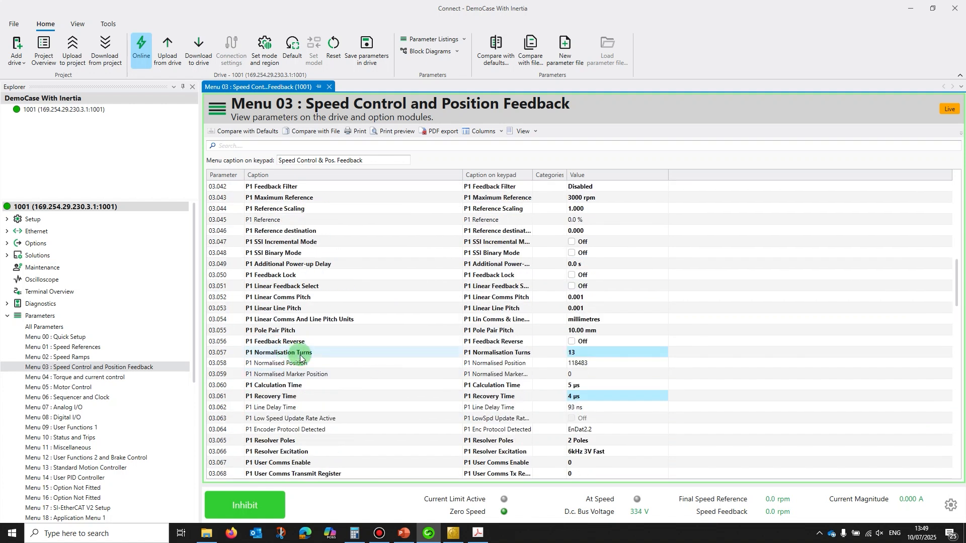
click(574, 356)
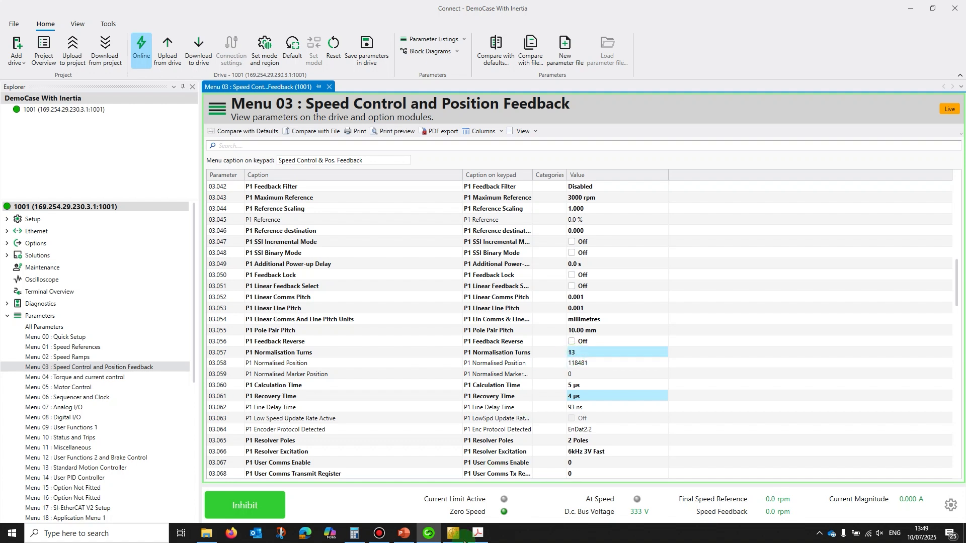
mouse_move(443, 539)
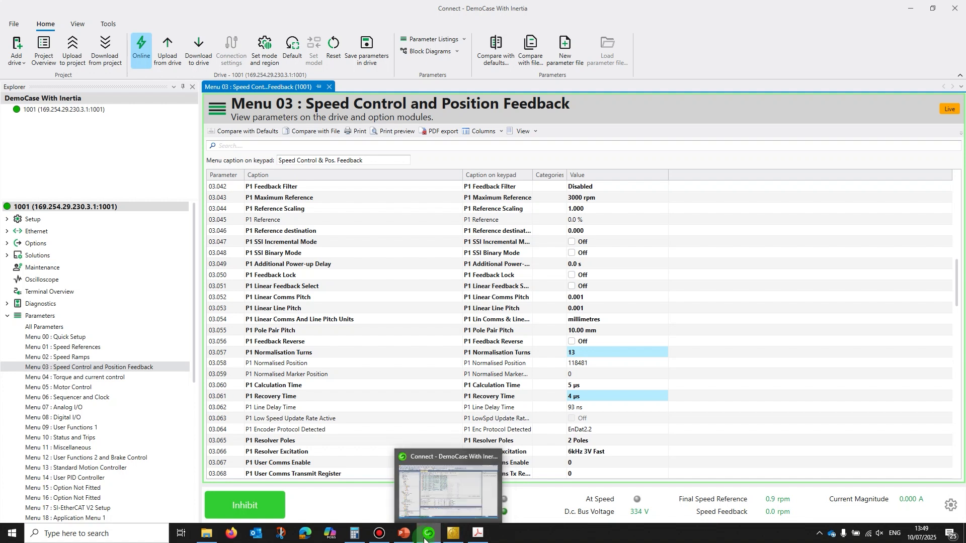
click(453, 535)
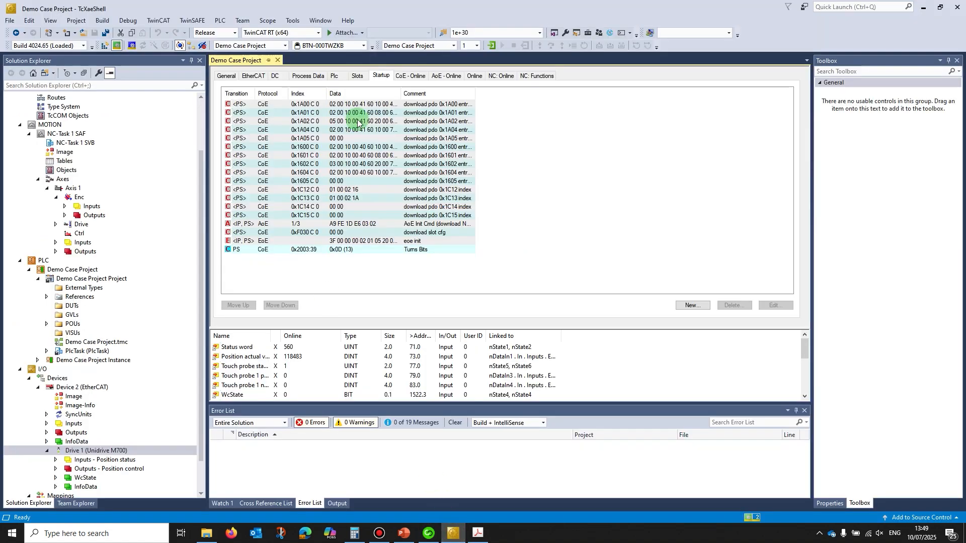
Step: Log in to the PLC, close the drive's configuration page, and open the MAIN program's online view from POUs
click(492, 46)
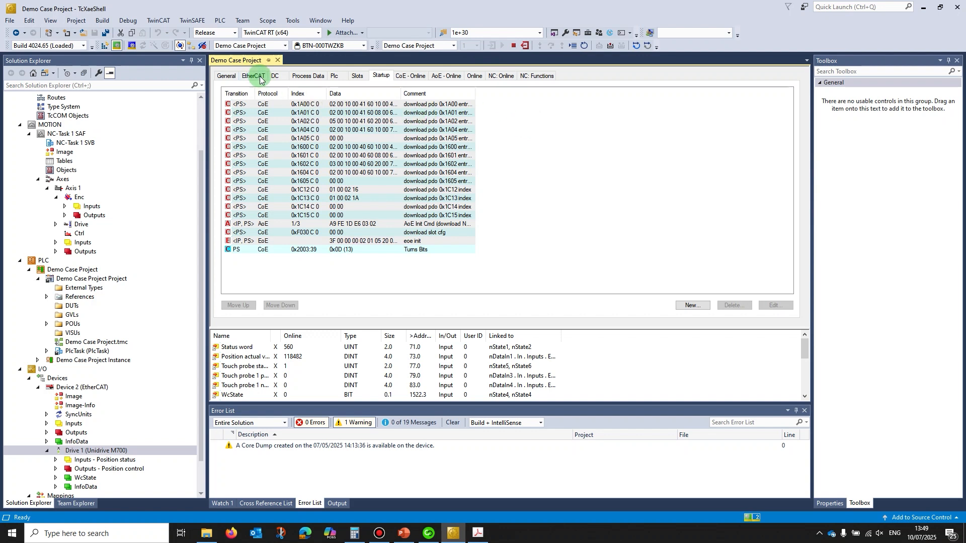
click(277, 60)
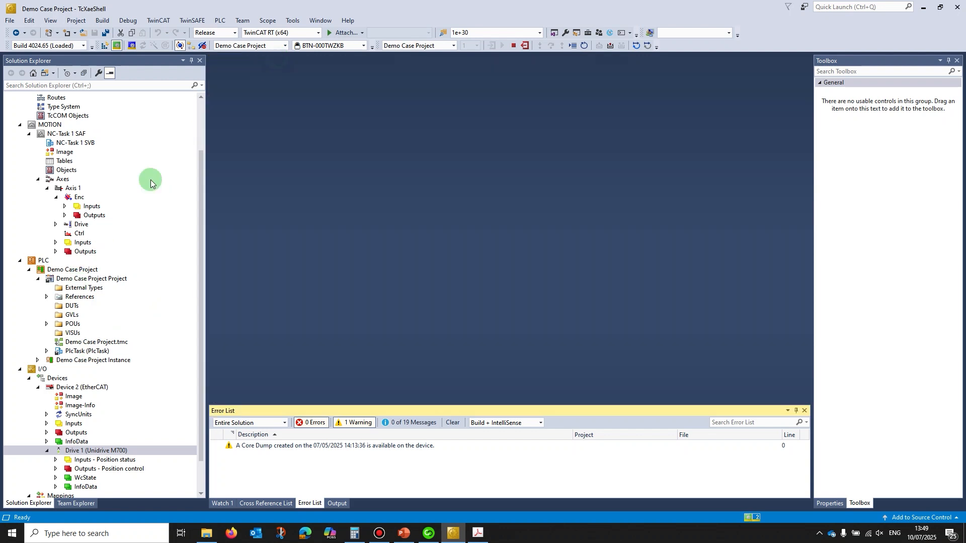
click(21, 371)
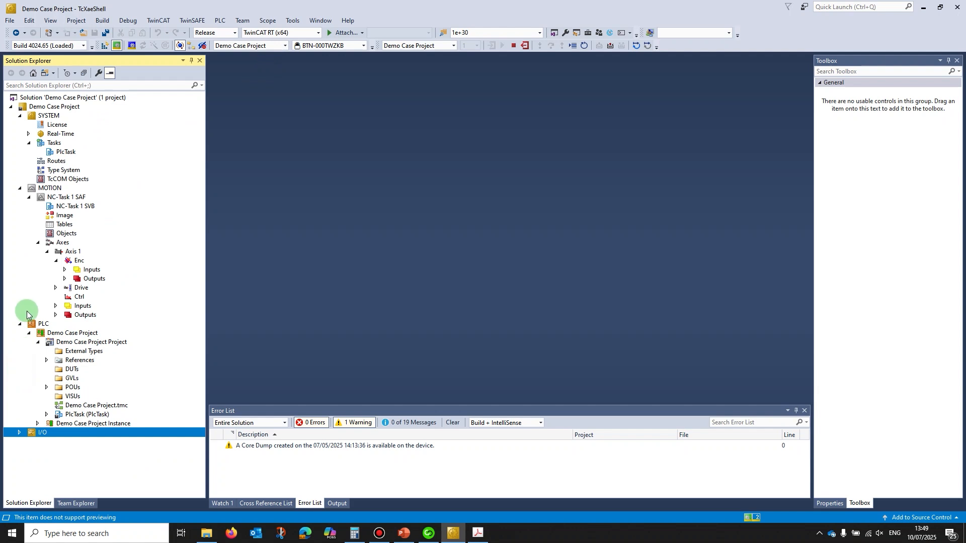
click(47, 388)
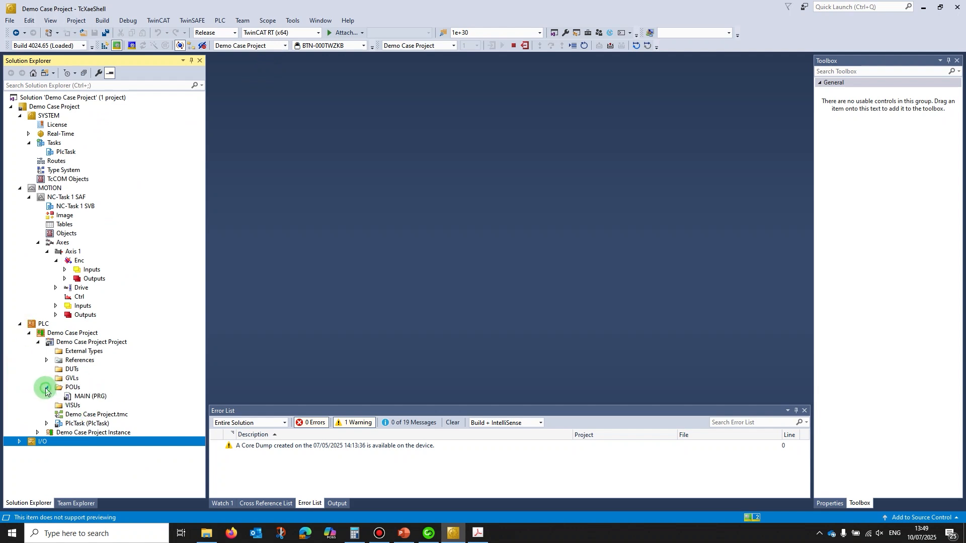
double_click(90, 396)
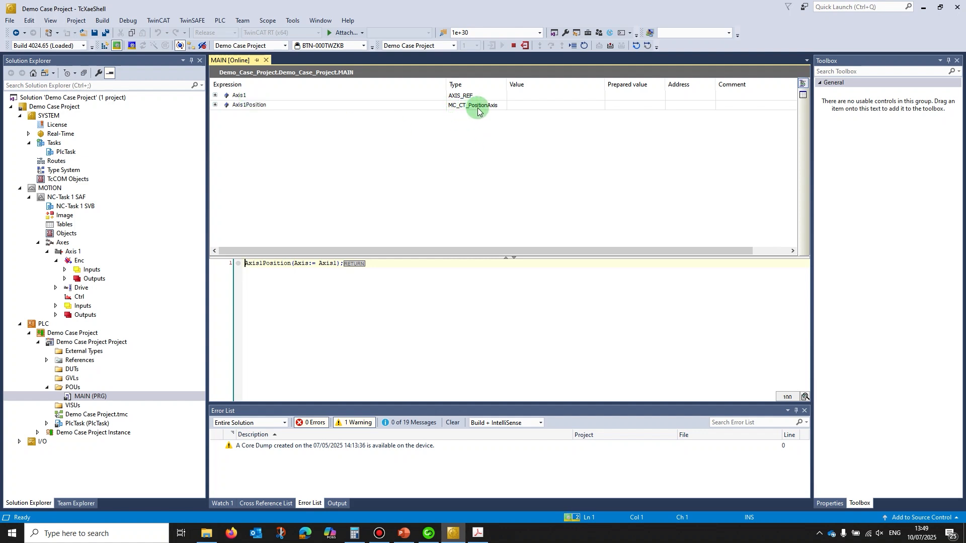
Step: Expand the Axis1Position function block in MAIN and write TRUE to CMD_DriveOn to enable the drive
click(216, 106)
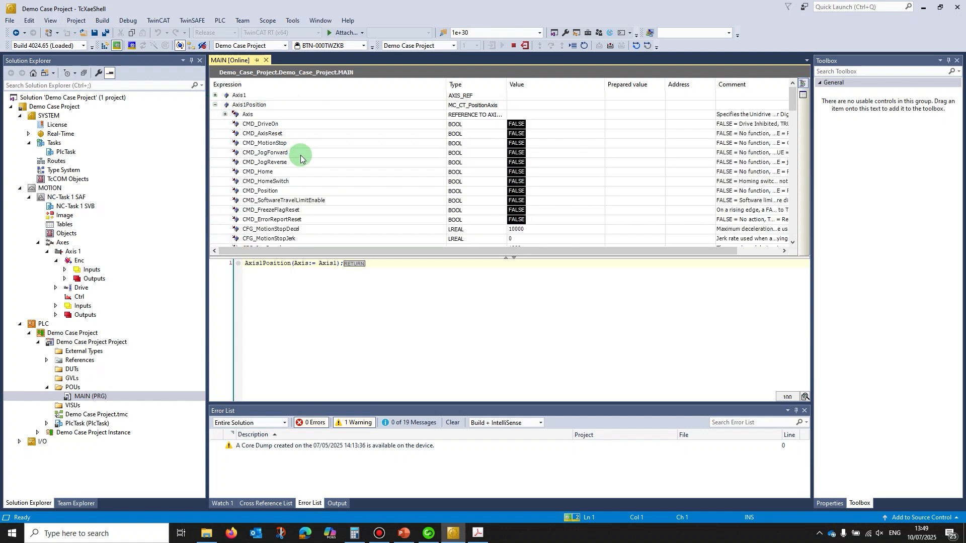
click(638, 124)
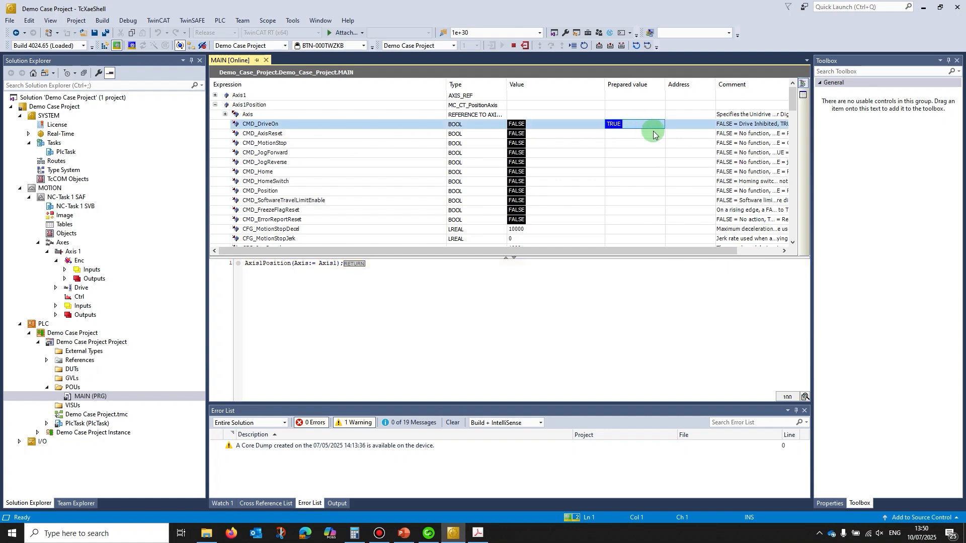
click(622, 46)
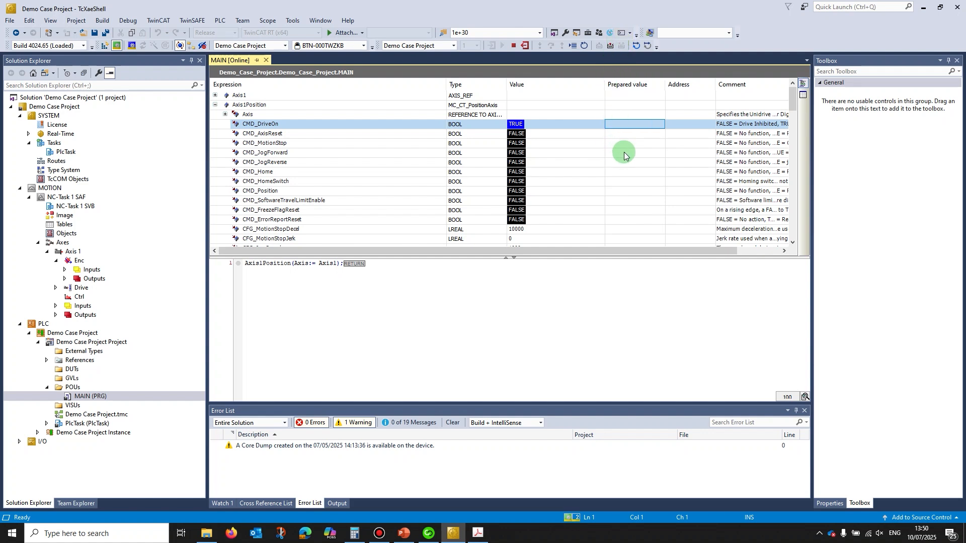
Step: Review Axis1Position's jog speed and acceleration settings, and write TRUE to CMD_JogForward to jog the axis
scroll(410, 204, down, 3)
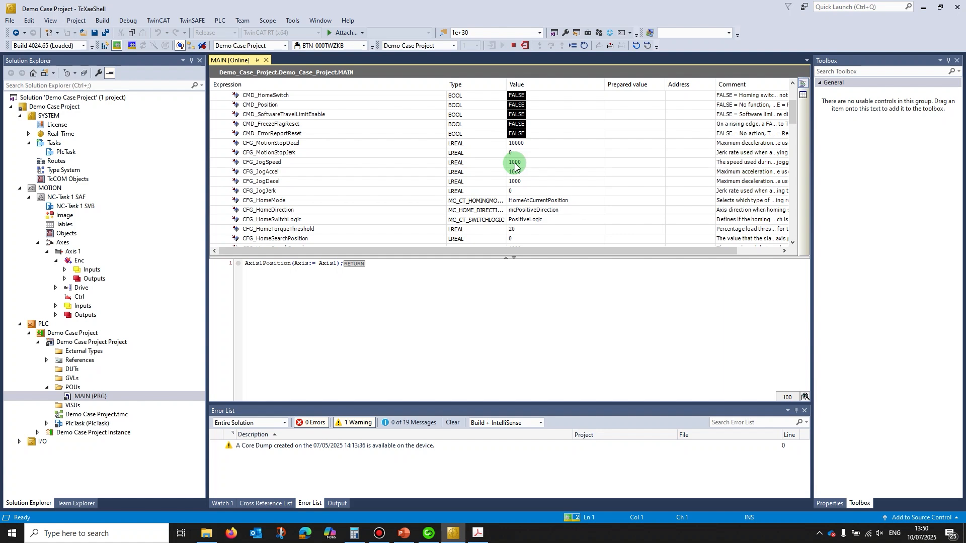
scroll(619, 133, up, 2)
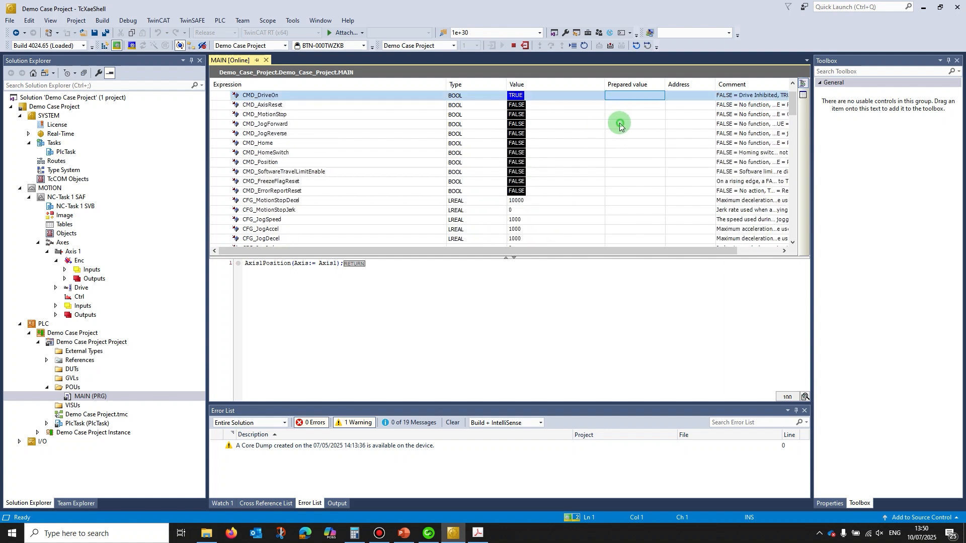
click(624, 124)
click(629, 125)
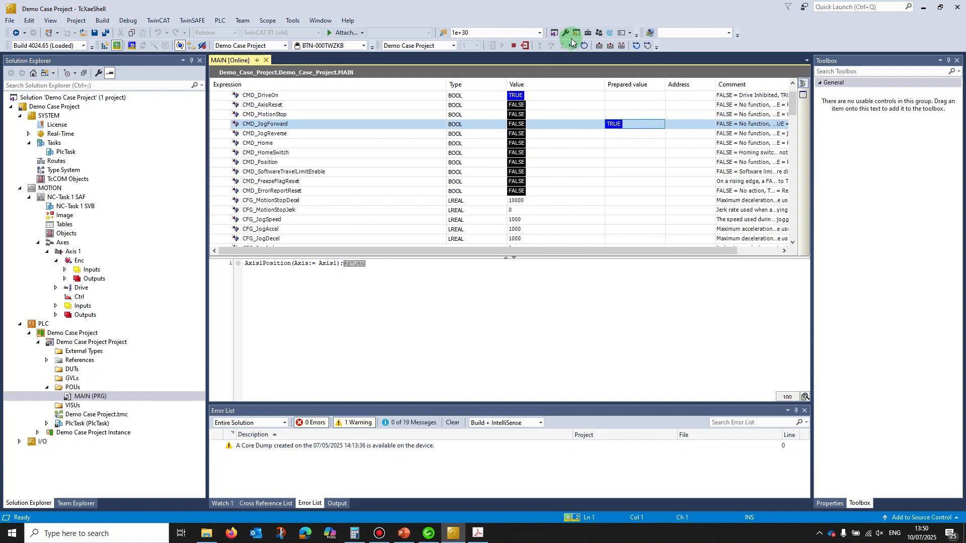
click(620, 46)
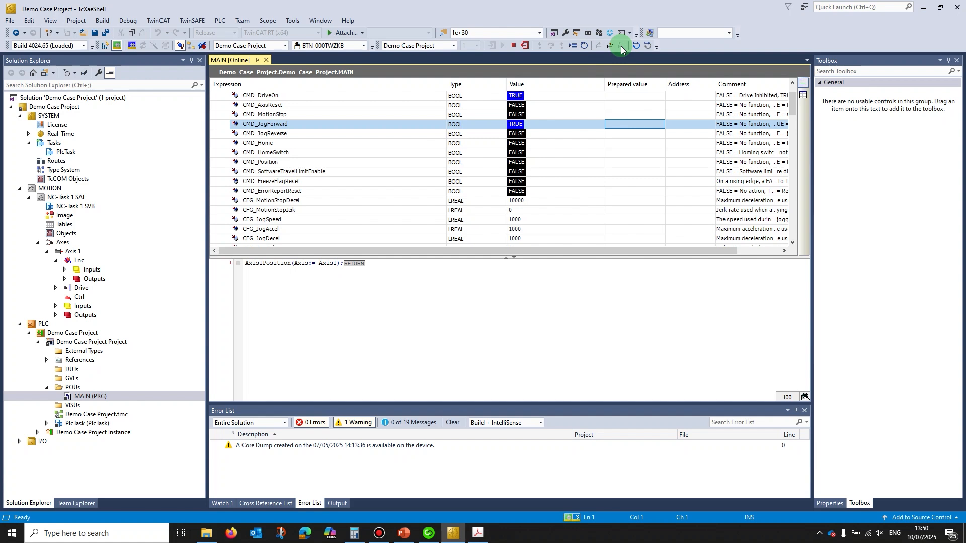
Step: Switch to Connect and check the final speed reference and speed feedback among the first Menu 03 parameters
click(429, 535)
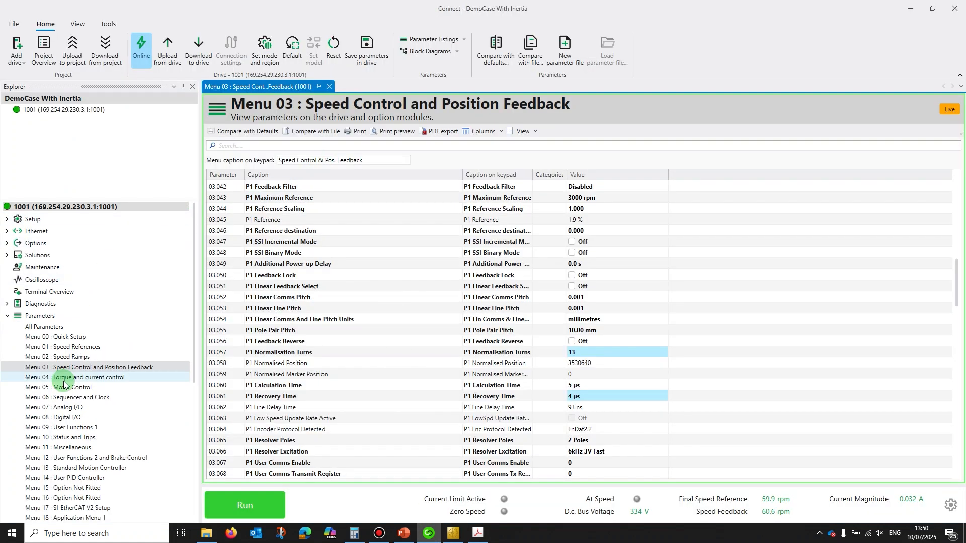
scroll(382, 261, up, 14)
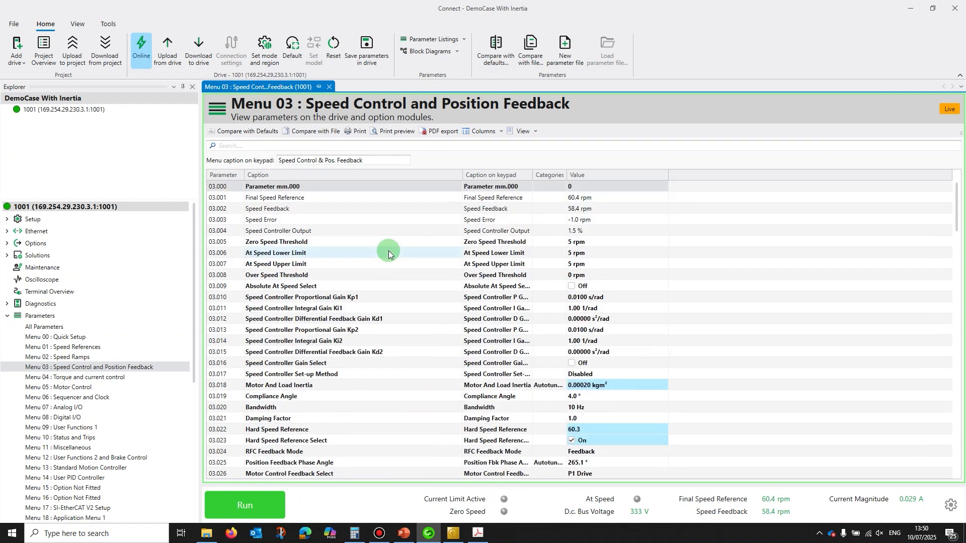